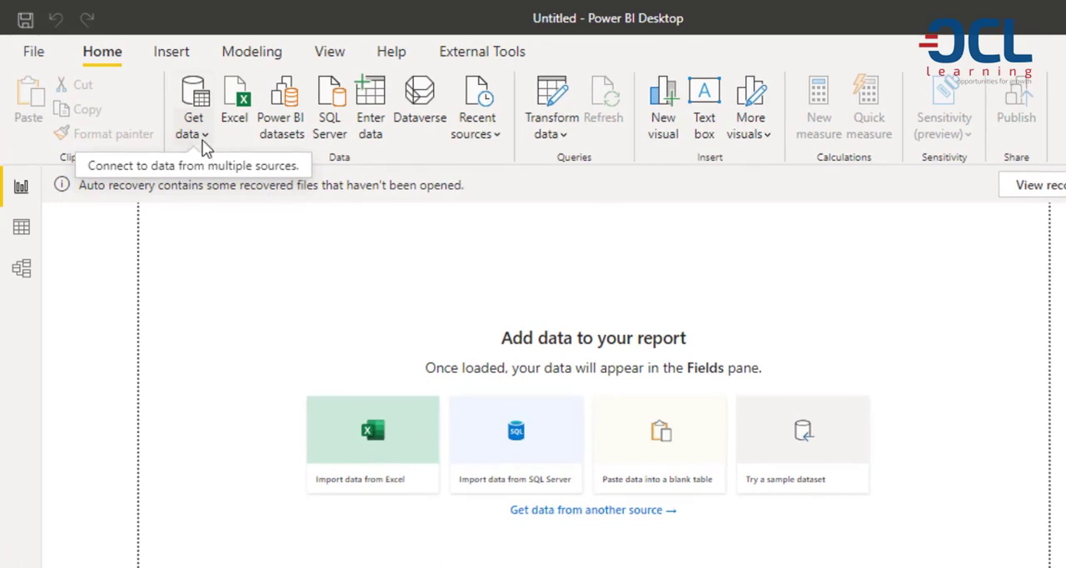
Open the Excel workbook Shipping Data June 2021 from the Shipping Data - Power BI folder in Documents as a data source.
click(203, 137)
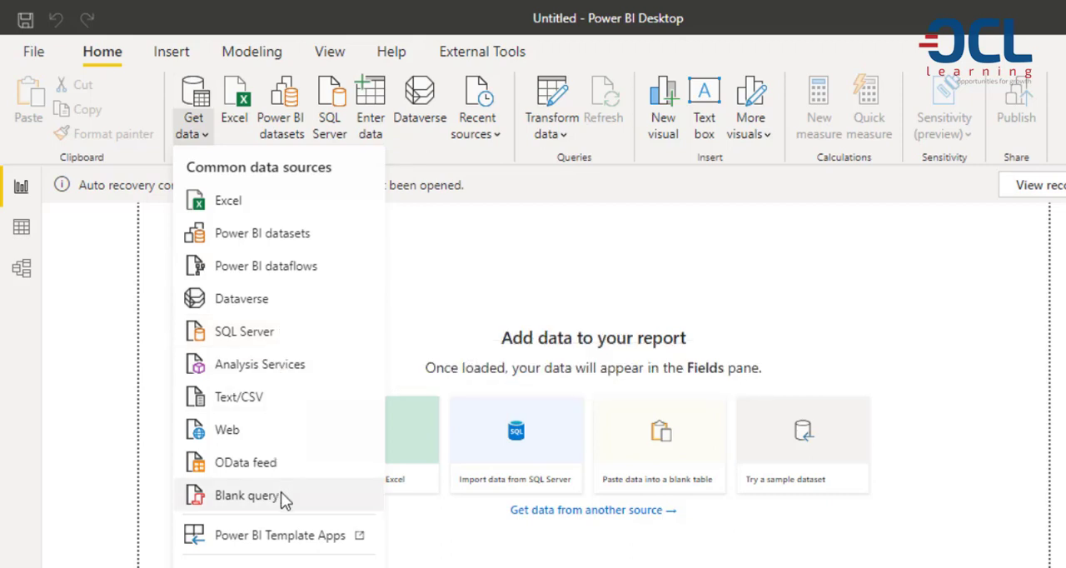
click(234, 211)
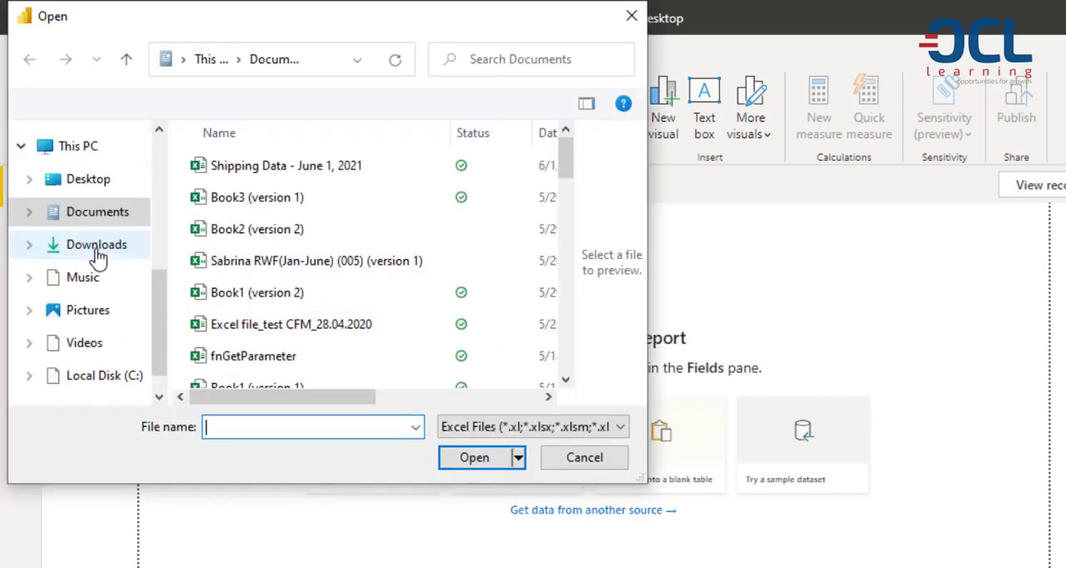
click(109, 221)
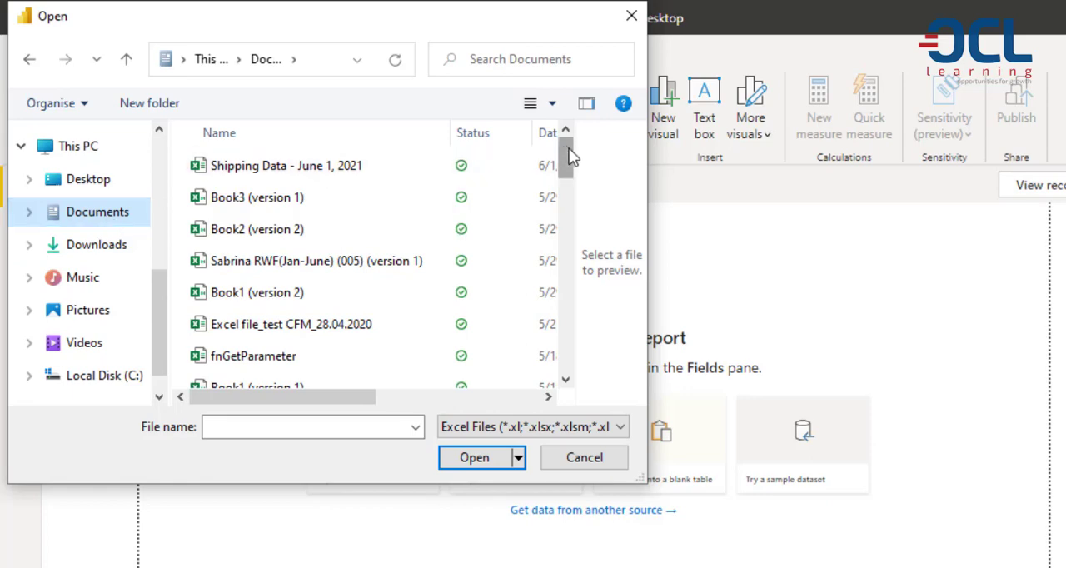
drag(566, 159, 566, 262)
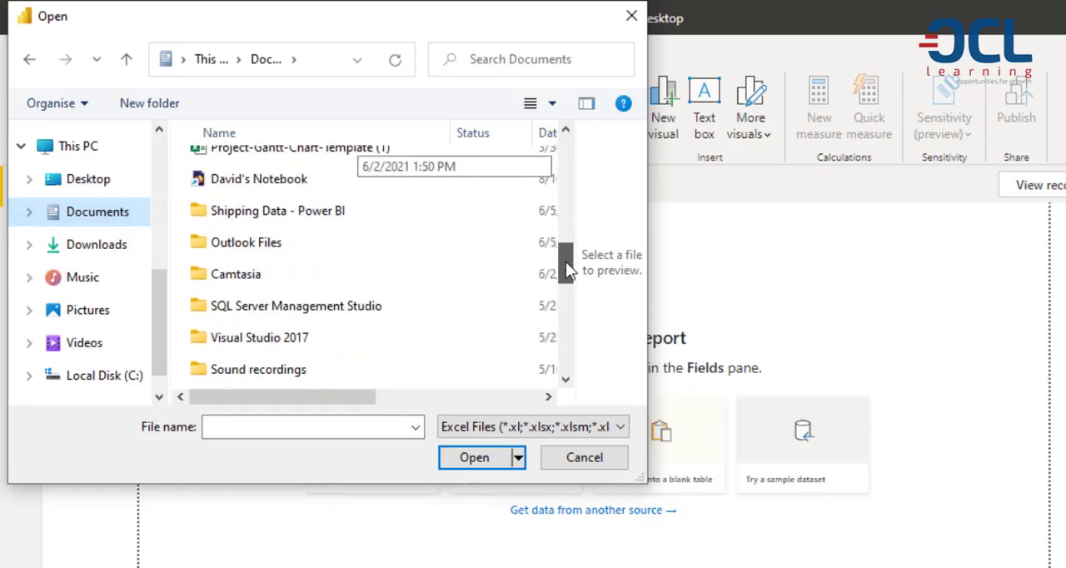
double_click(264, 213)
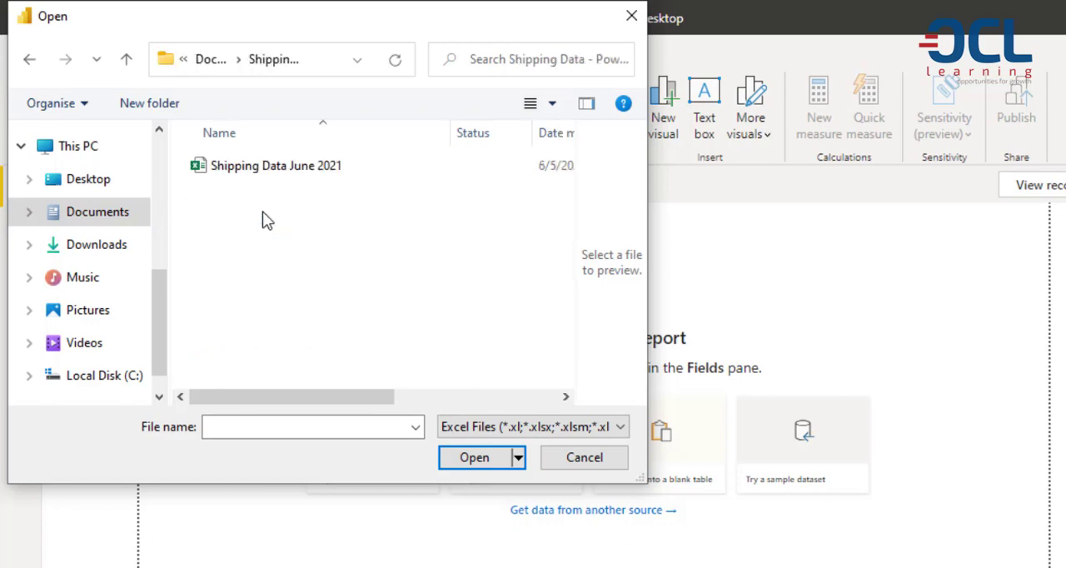
click(247, 179)
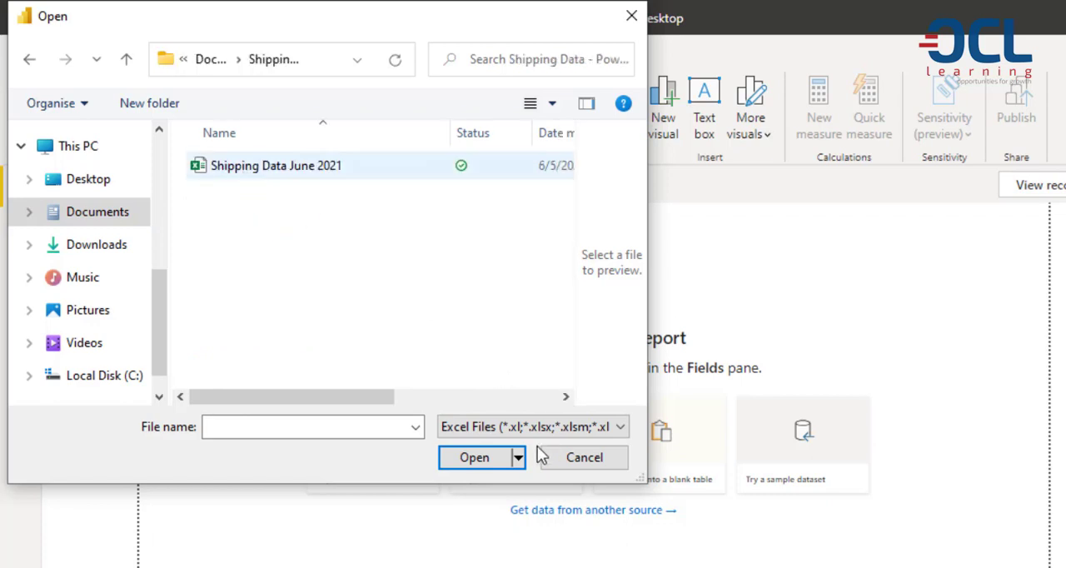
click(468, 458)
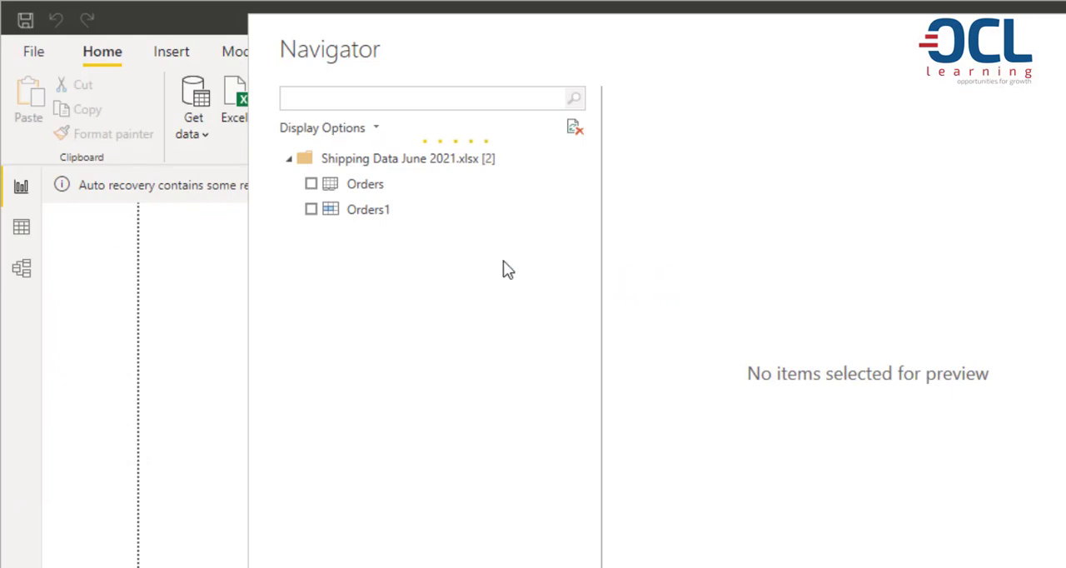
Load the Orders sheet into the report and show its rows in the data view.
click(311, 185)
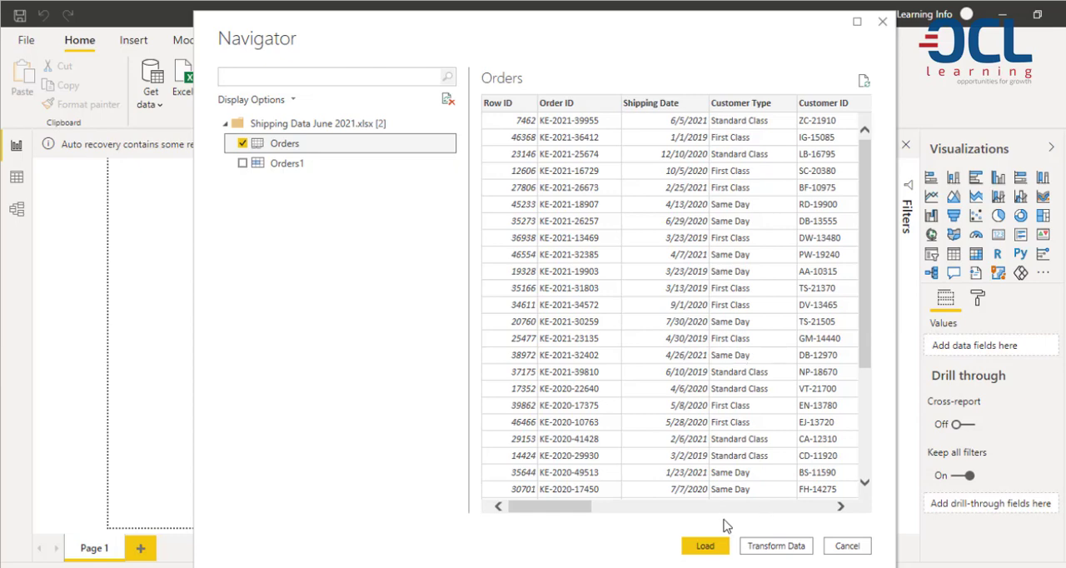
click(705, 547)
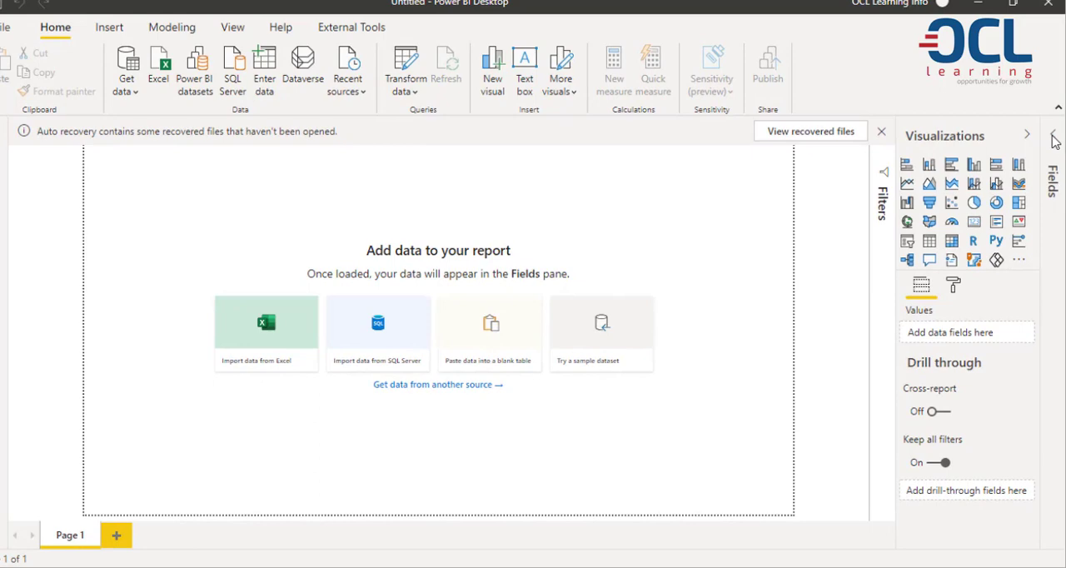
click(1054, 138)
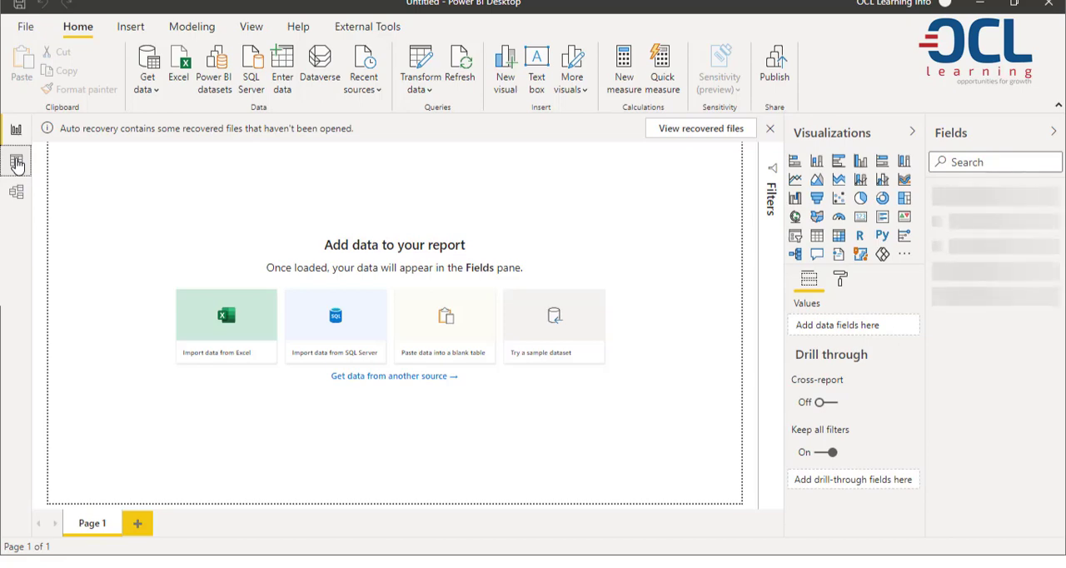
click(17, 164)
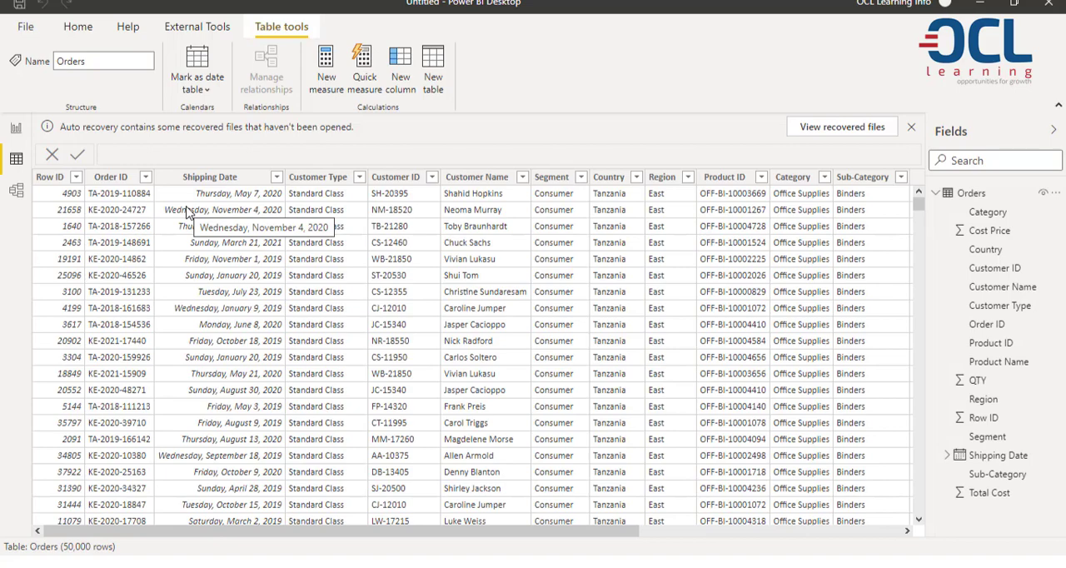
Return to the report view, start a new calculated table and name it Calendar in its formula.
click(17, 129)
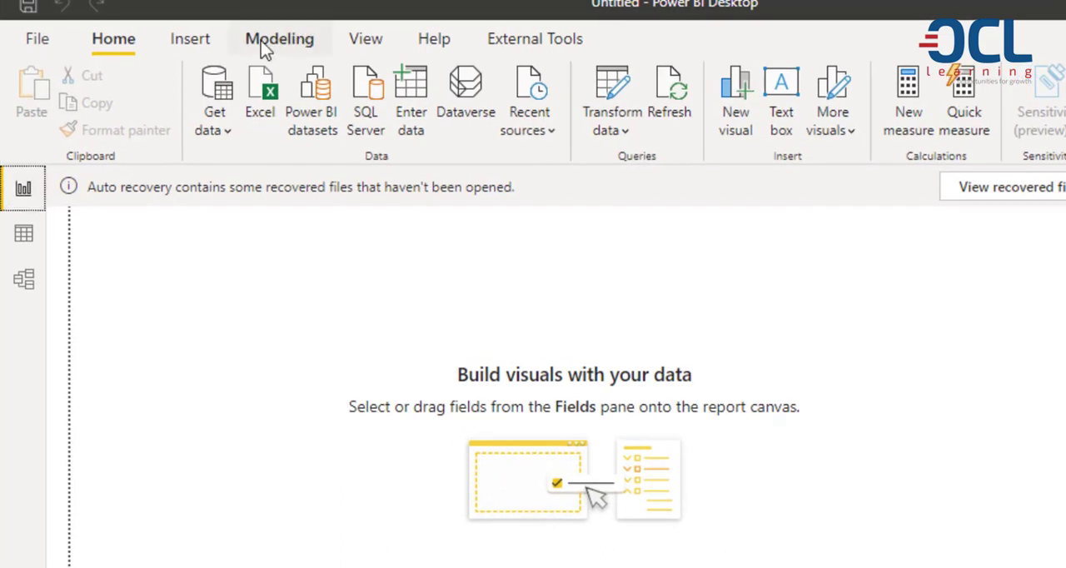
click(265, 48)
click(297, 112)
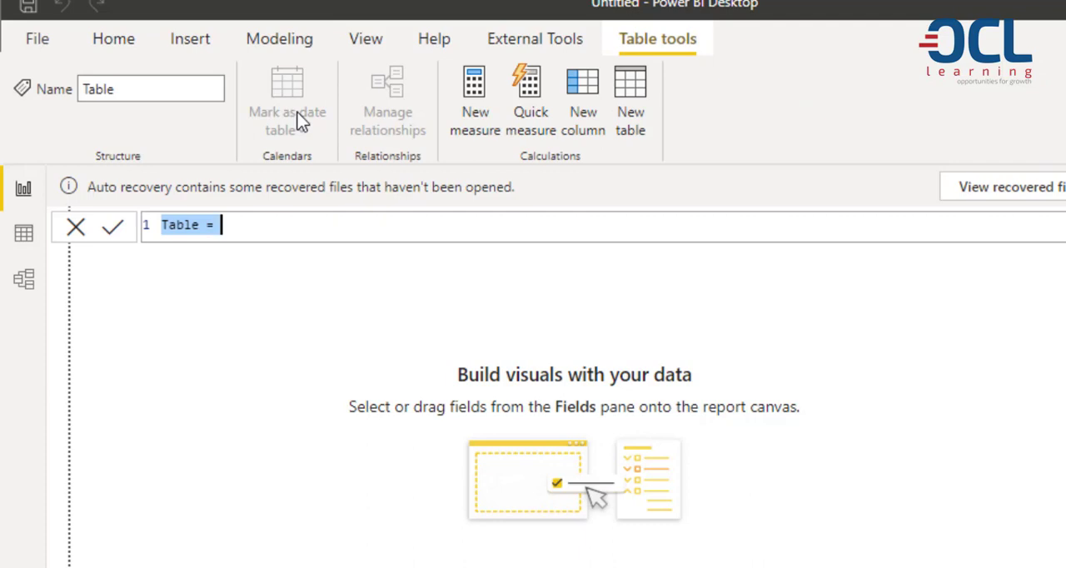
click(201, 225)
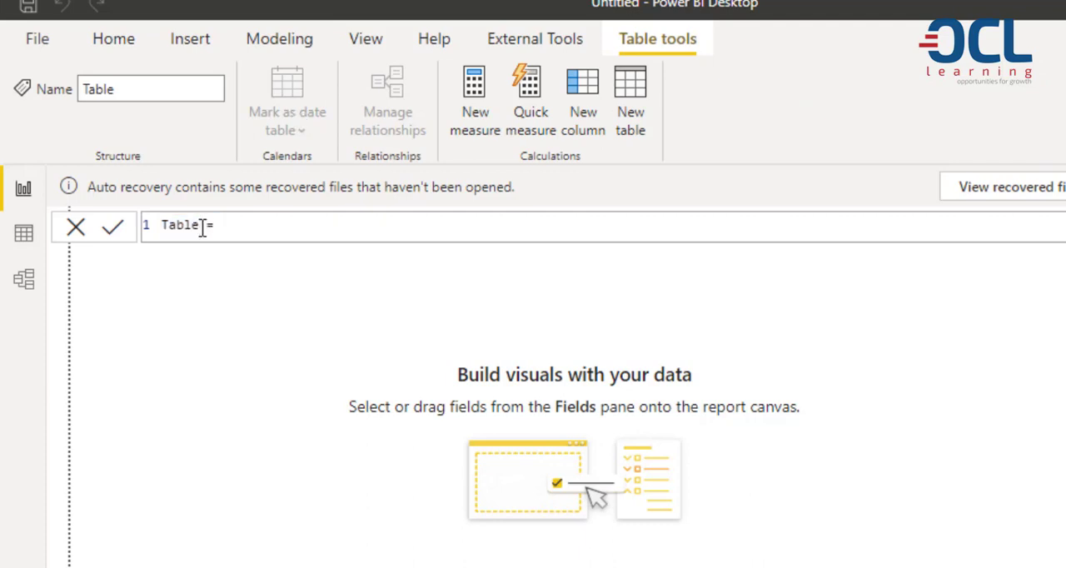
key(BackSpace)
key(BackSpace)
key(BackSpace)
key(BackSpace)
key(BackSpace)
text(Calendar)
Begin the Calendar table's formula with the CALENDAR function and the start date date(2019,1,1).
click(315, 223)
text(calendar)
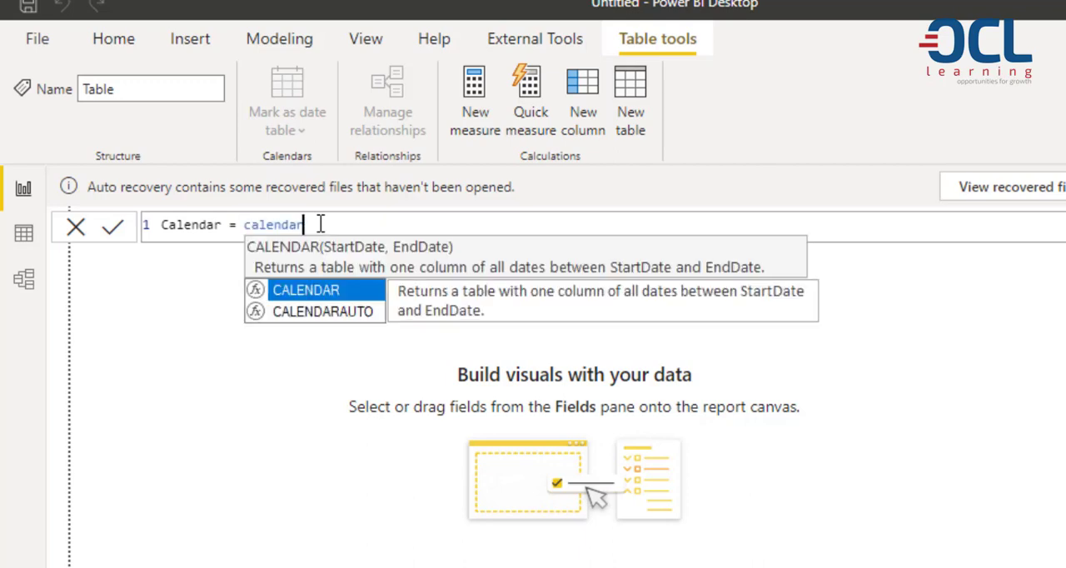
text(()
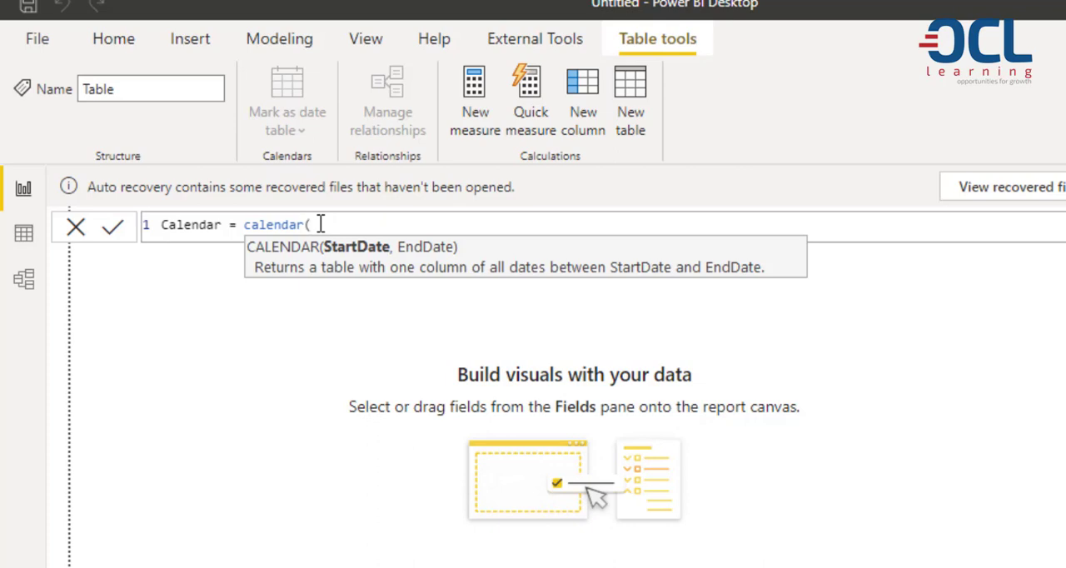
text(date()
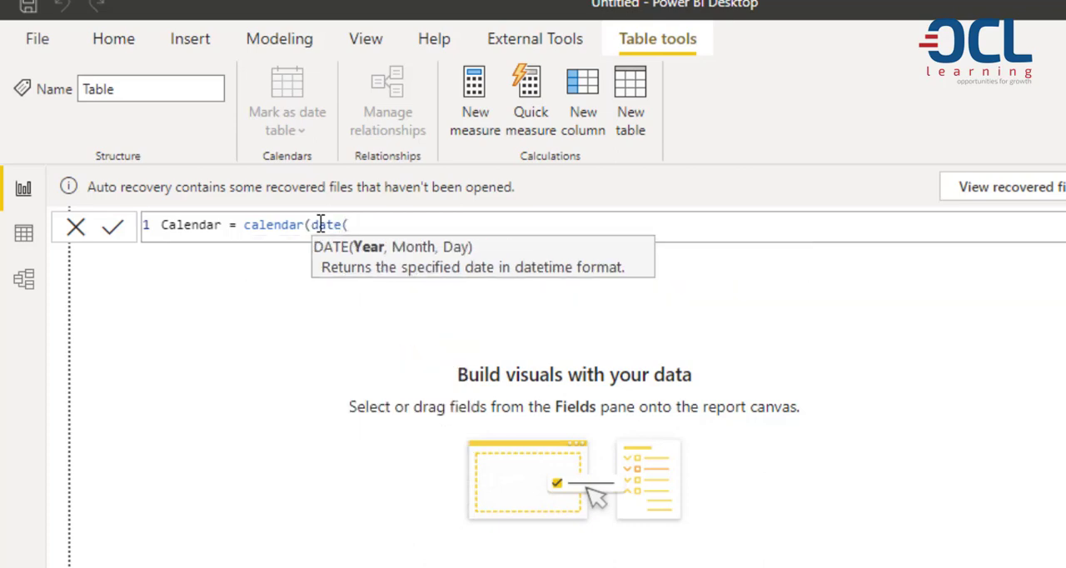
text(2019,1,1)
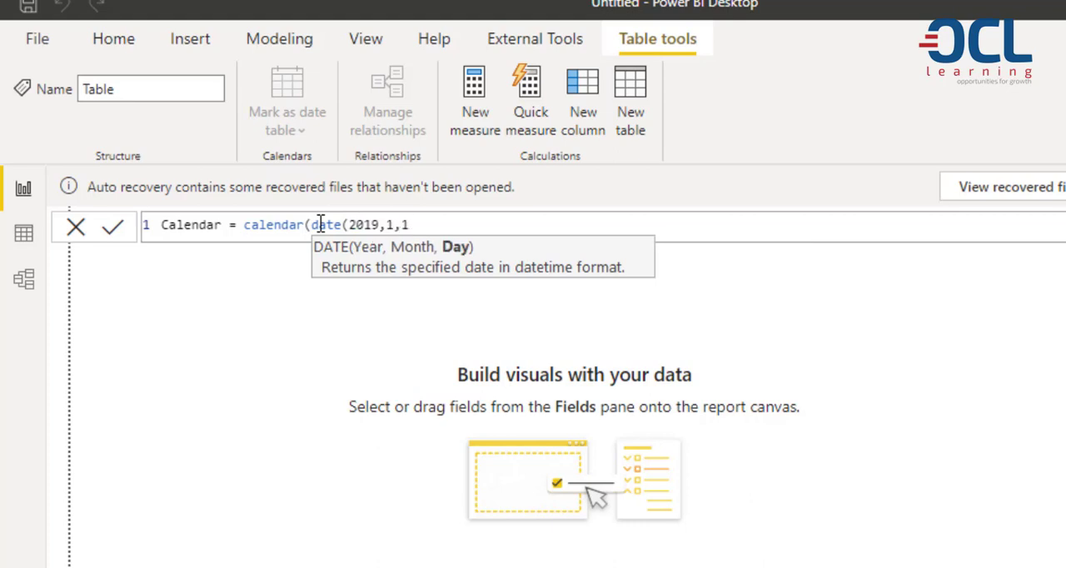
text())
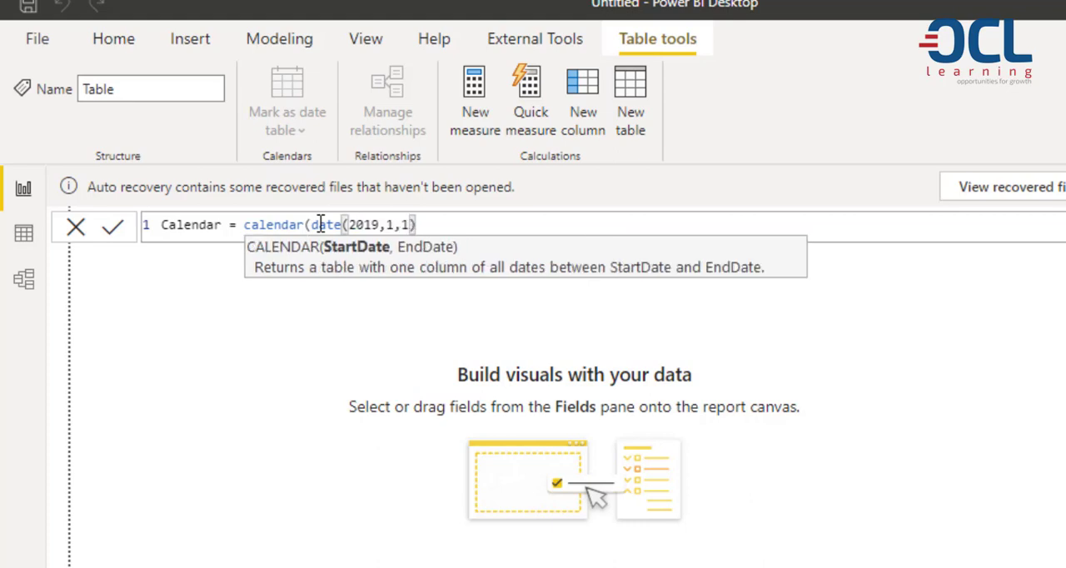
text(,)
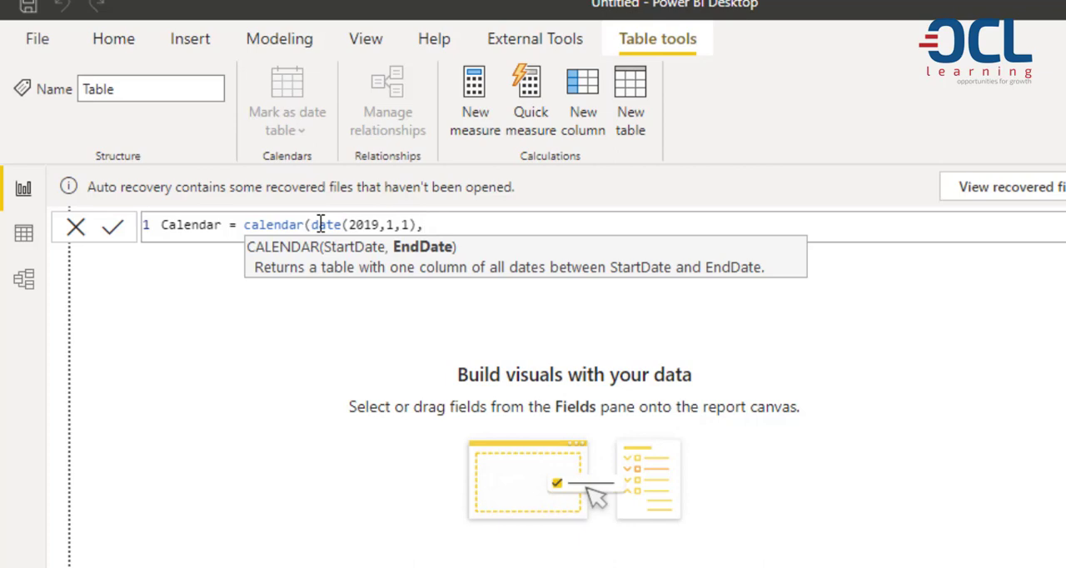
text(date(2021)
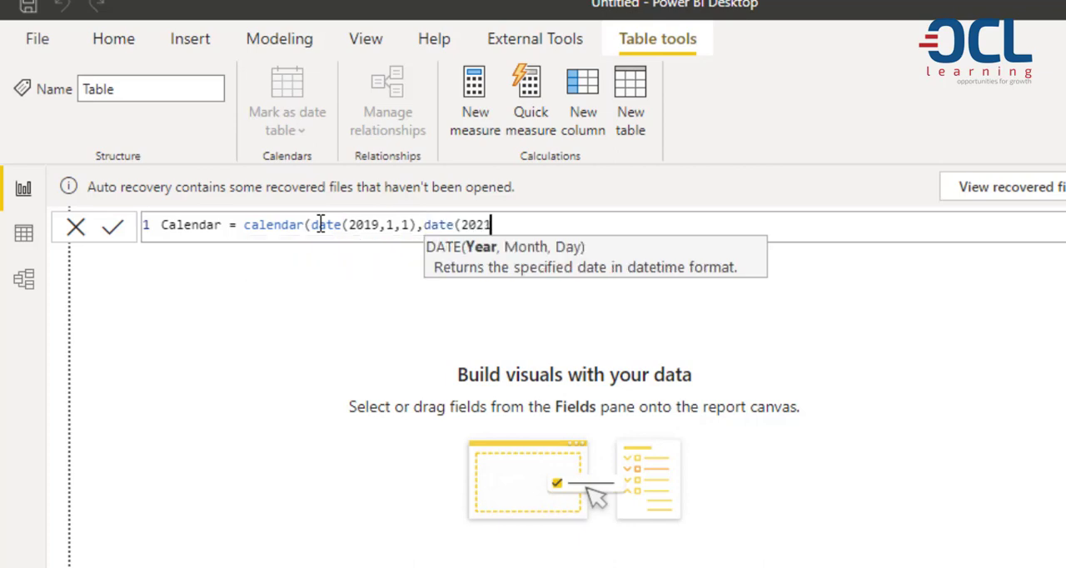
text(,)
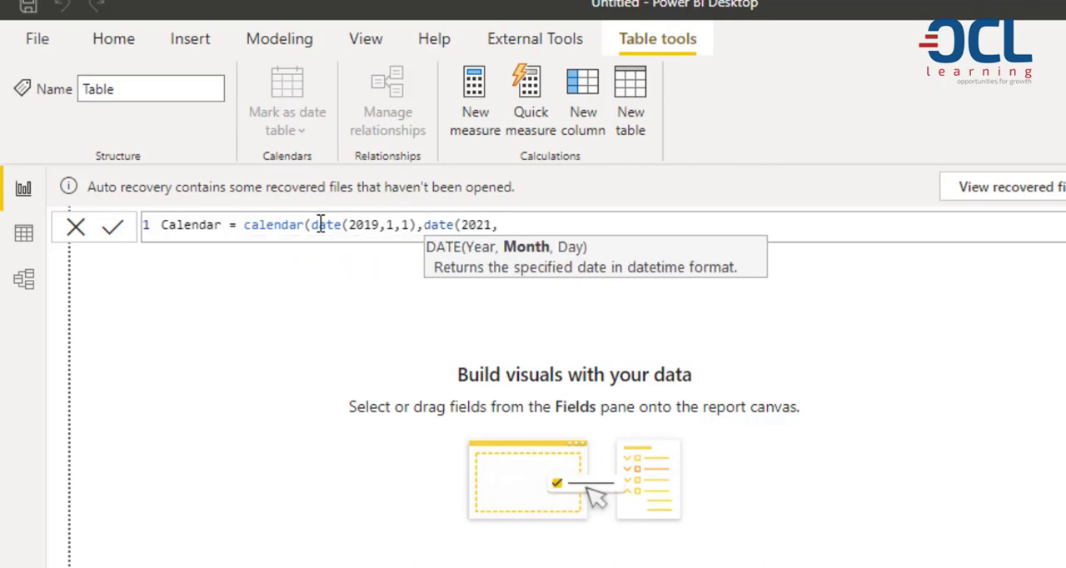
text(5,6))
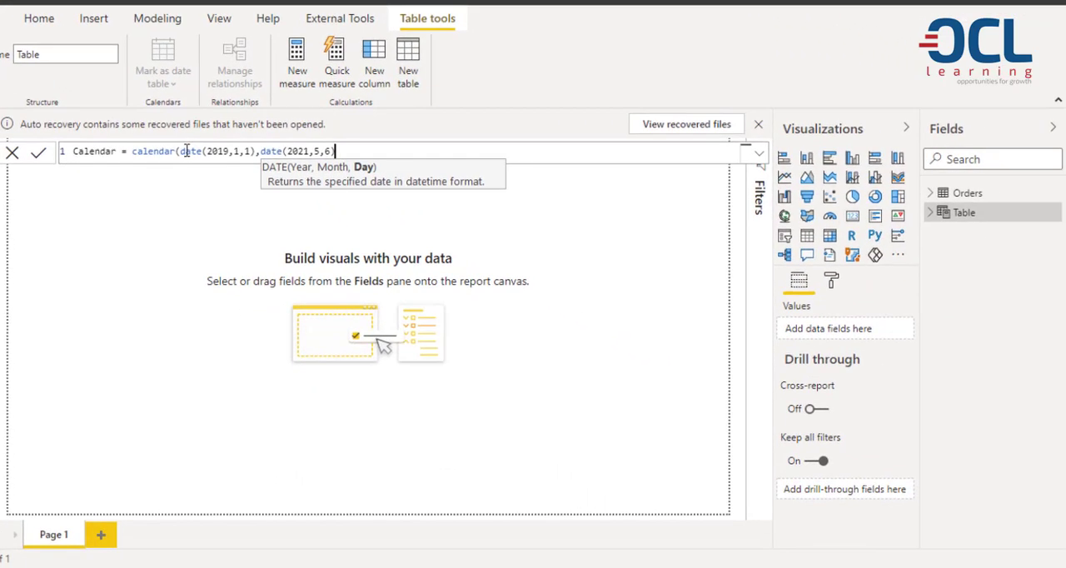
text())
Complete the CALENDAR formula with the end date date(2021,5,6) and show the Calendar table's rows.
key(Return)
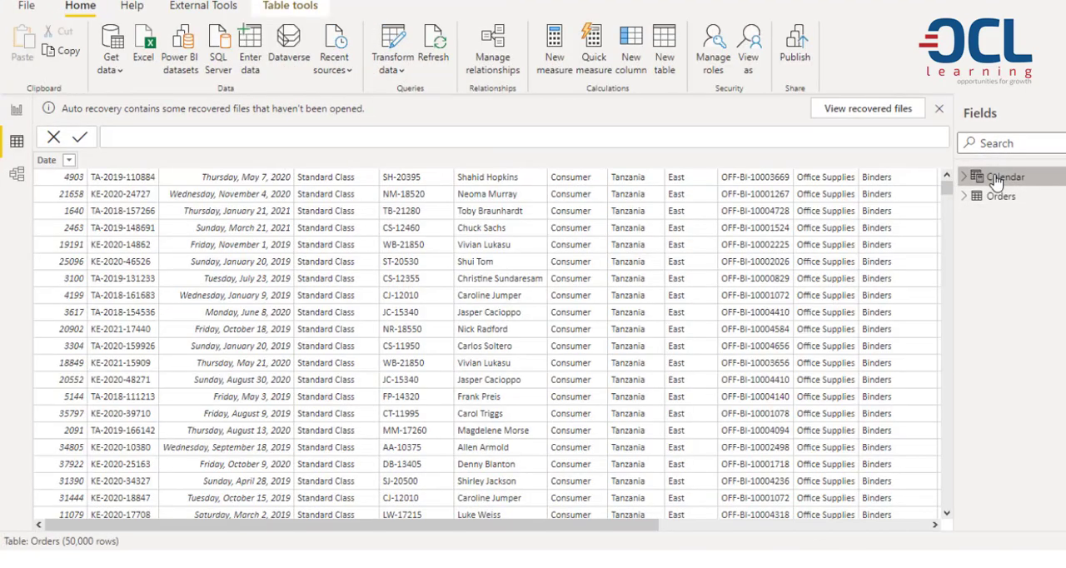
click(1004, 177)
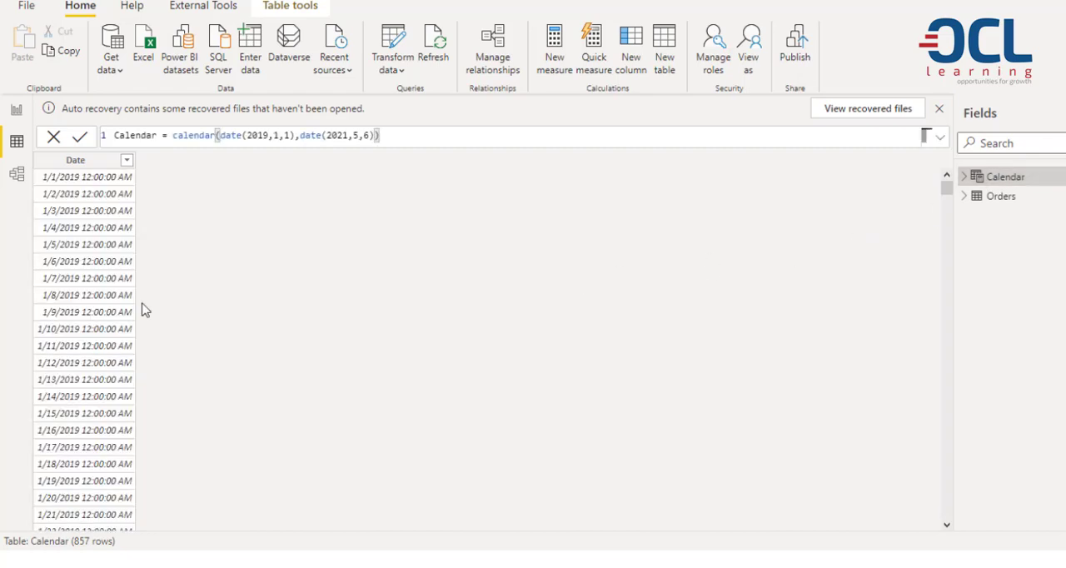
Add an empty card visual to the report page and start a new measure in the Orders table.
click(17, 110)
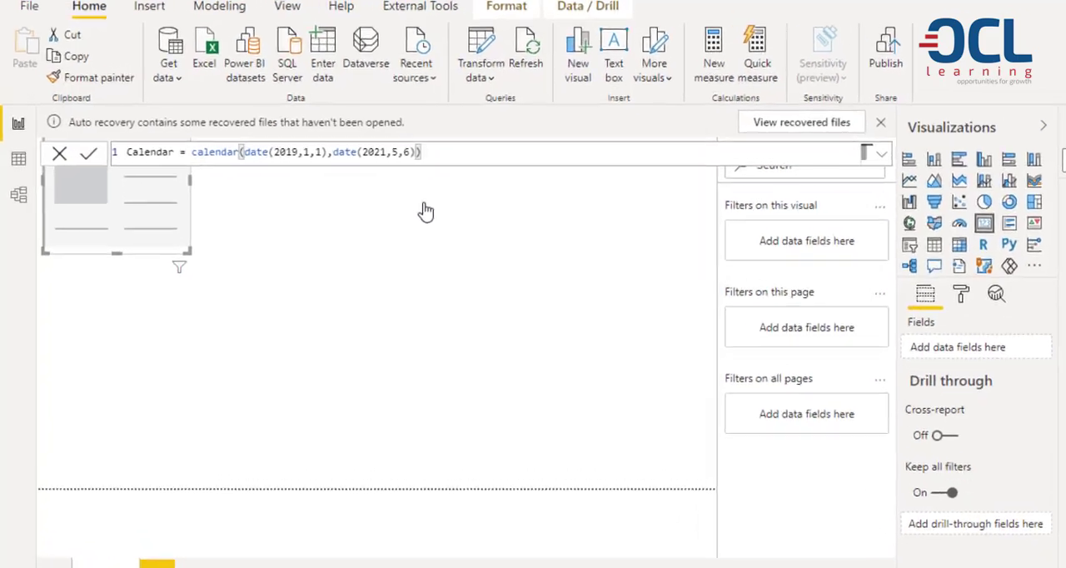
click(1001, 197)
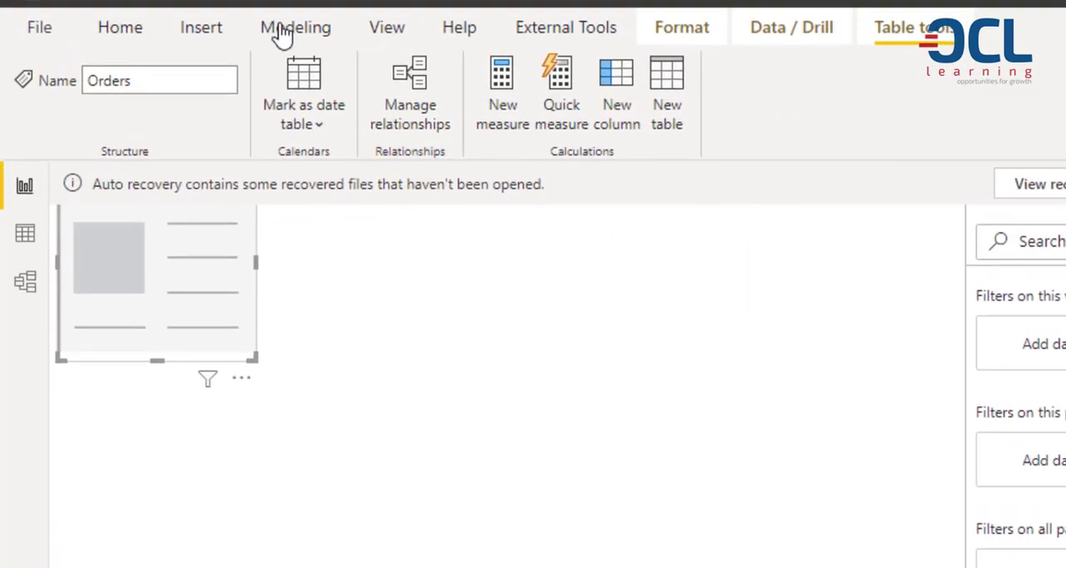
click(283, 35)
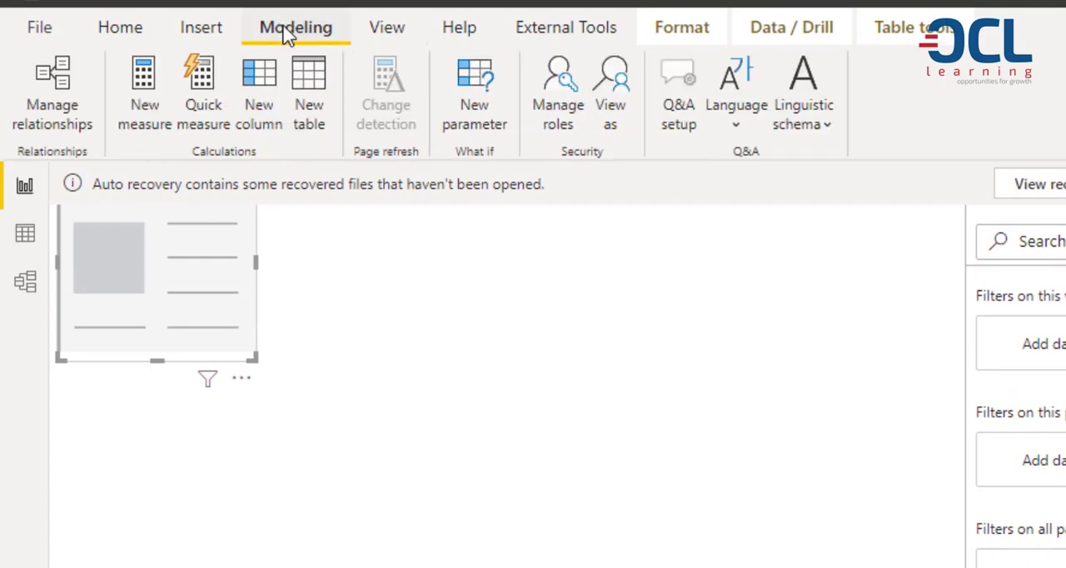
click(144, 91)
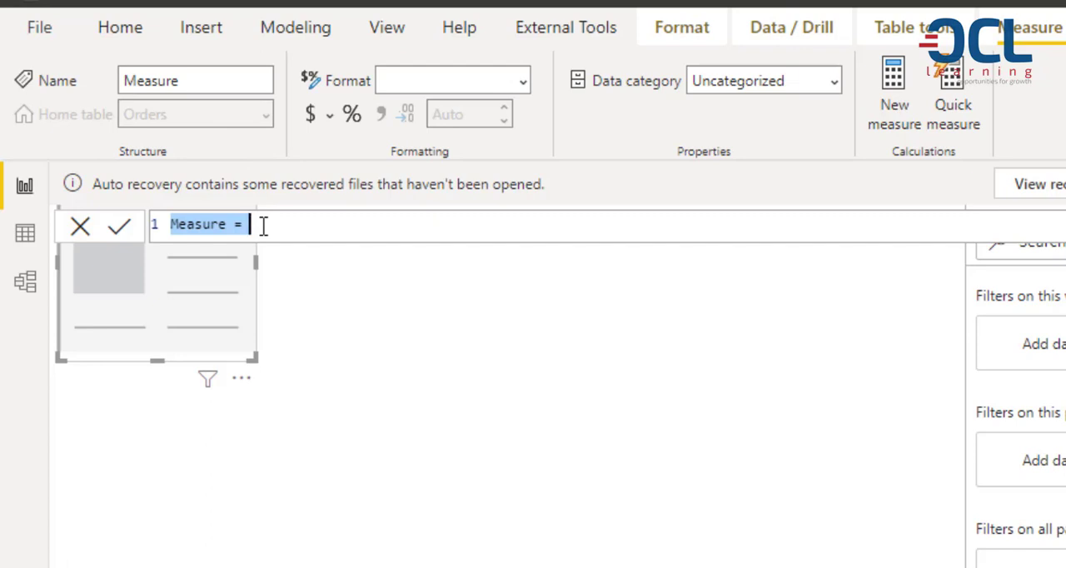
Define the measure YTD Sales with TOTALYTD over the sum of the Orders Total Cost column and display it in the card.
text(YTD Sales = )
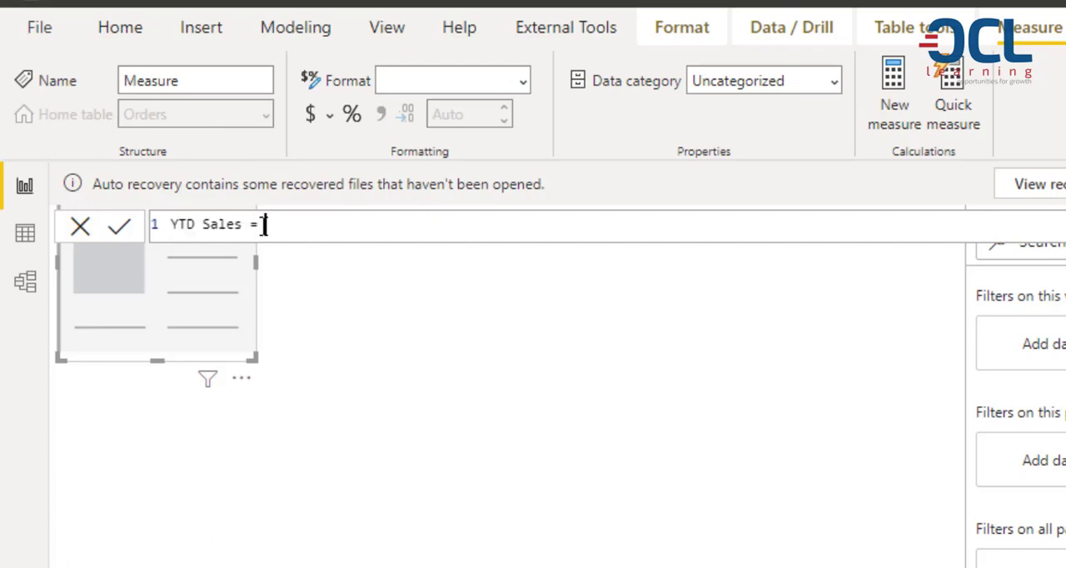
text(TOTALYTD(sum()
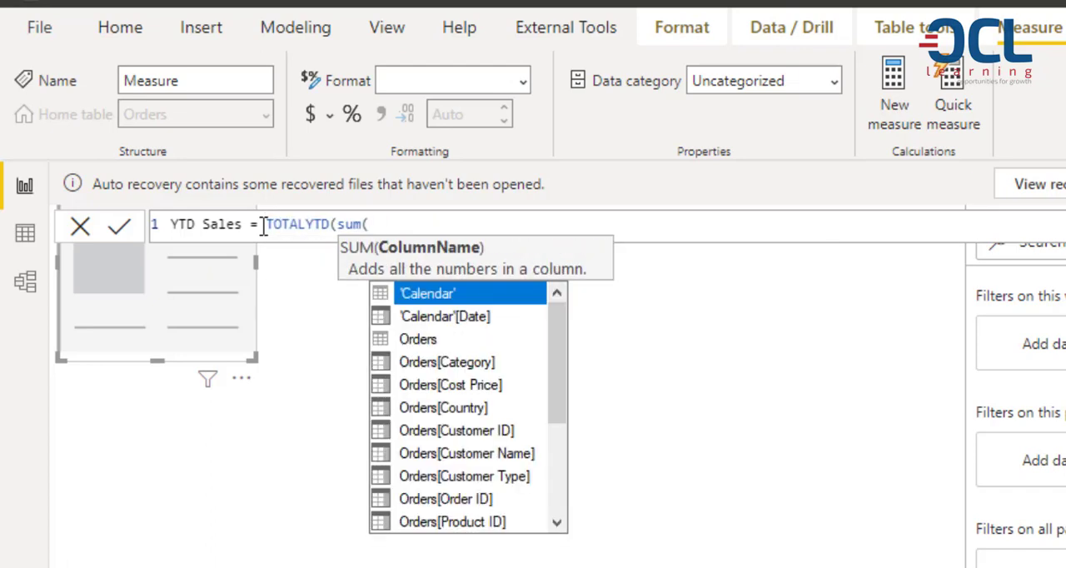
text(tot)
key(Tab)
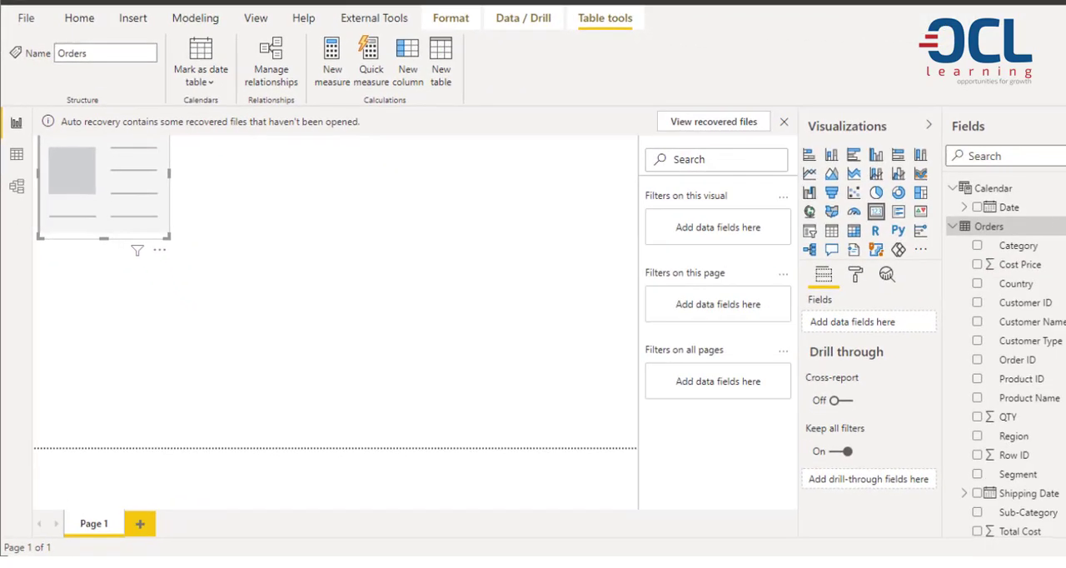
scroll(1006, 358, down, 1)
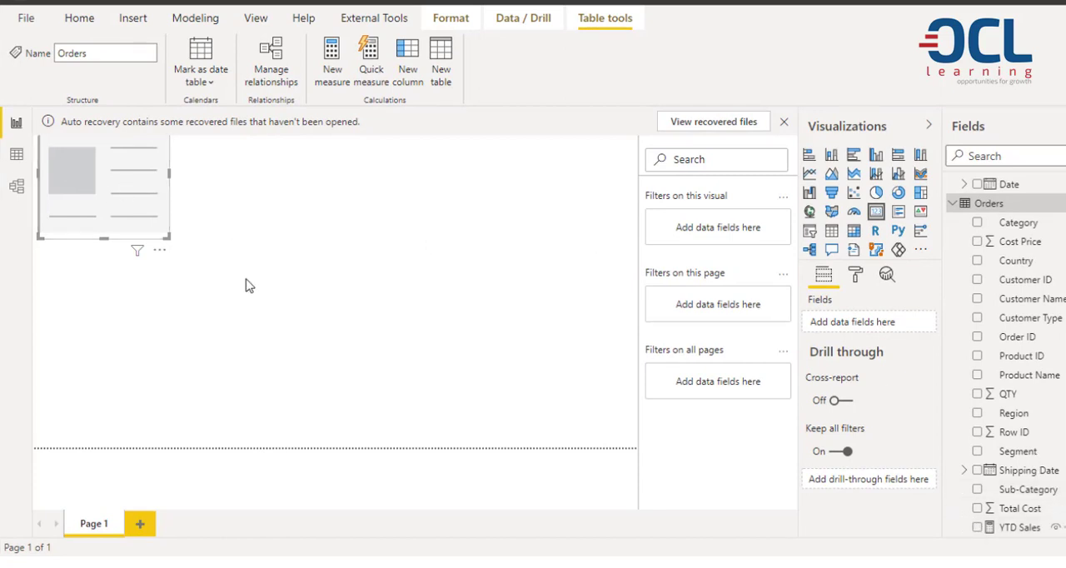
click(978, 528)
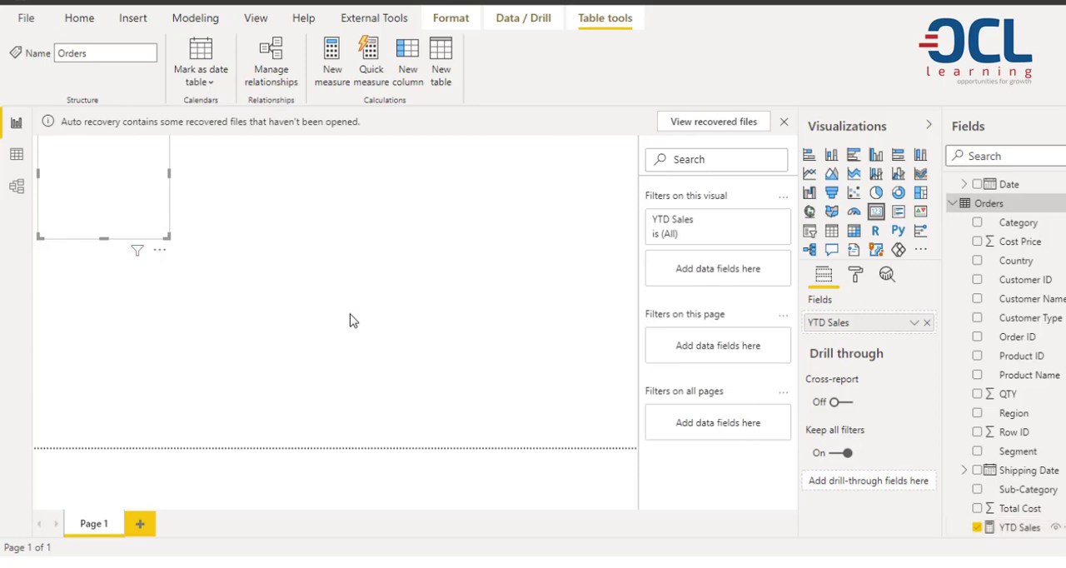
Create the measure QTD Sales in the Orders table with TOTALQTD over the sum of Orders[Total Cost] by Orders[Shipping Date].
click(195, 17)
click(100, 63)
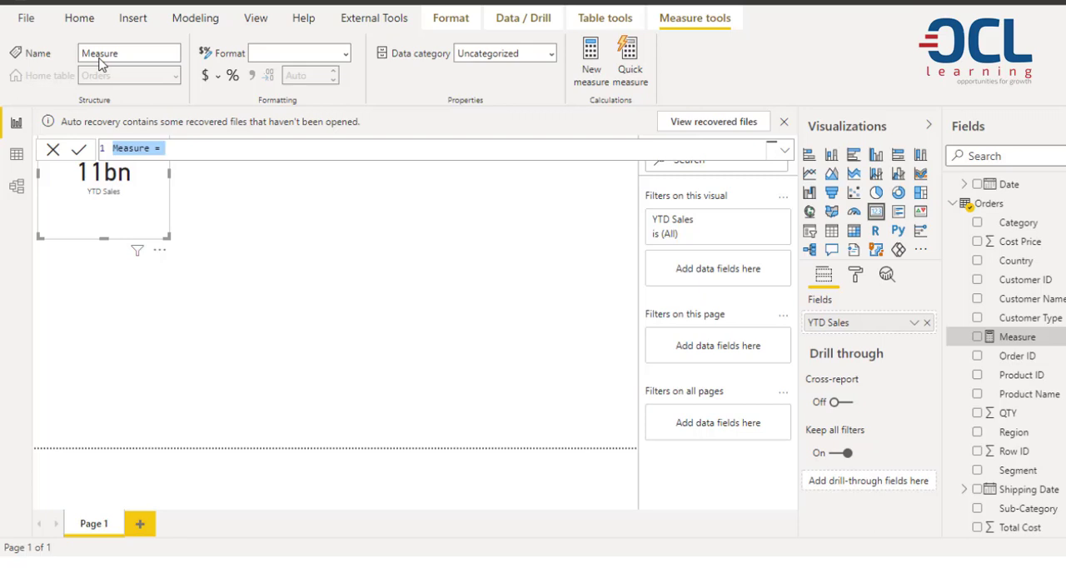
text(QTD )
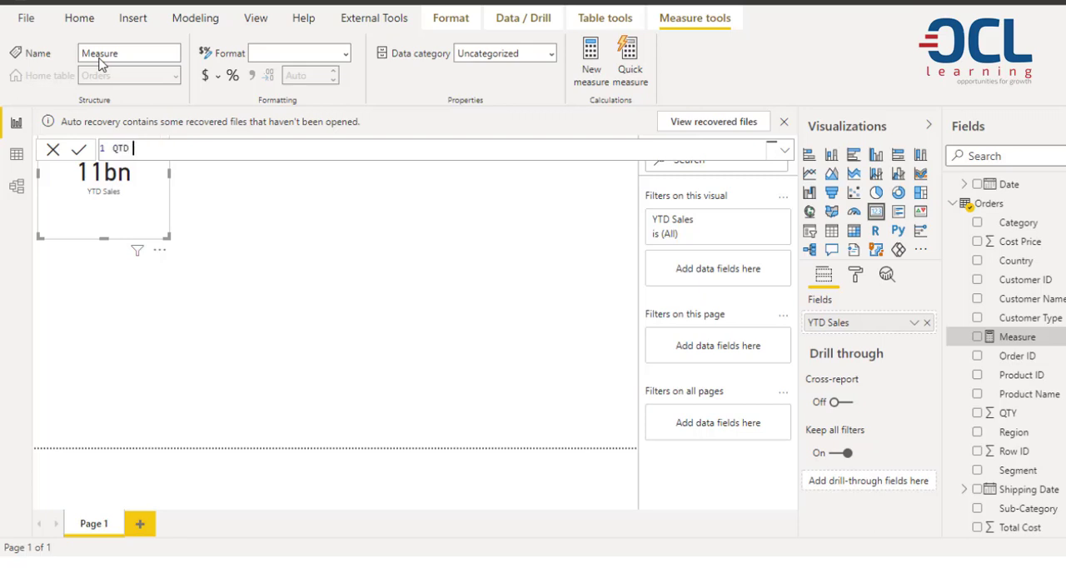
text(Sales = TOTALQTD()
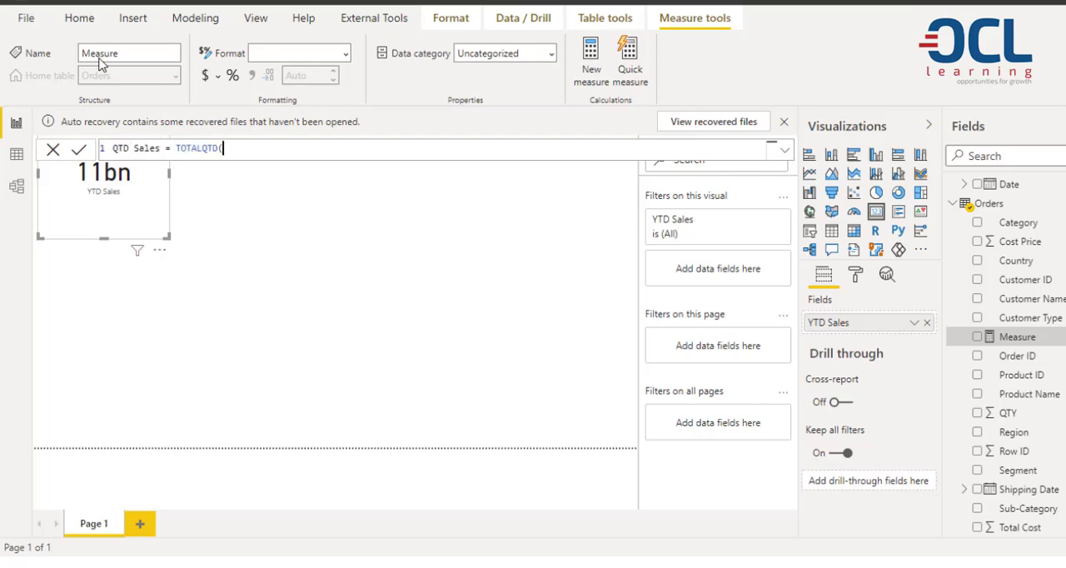
text(sum()
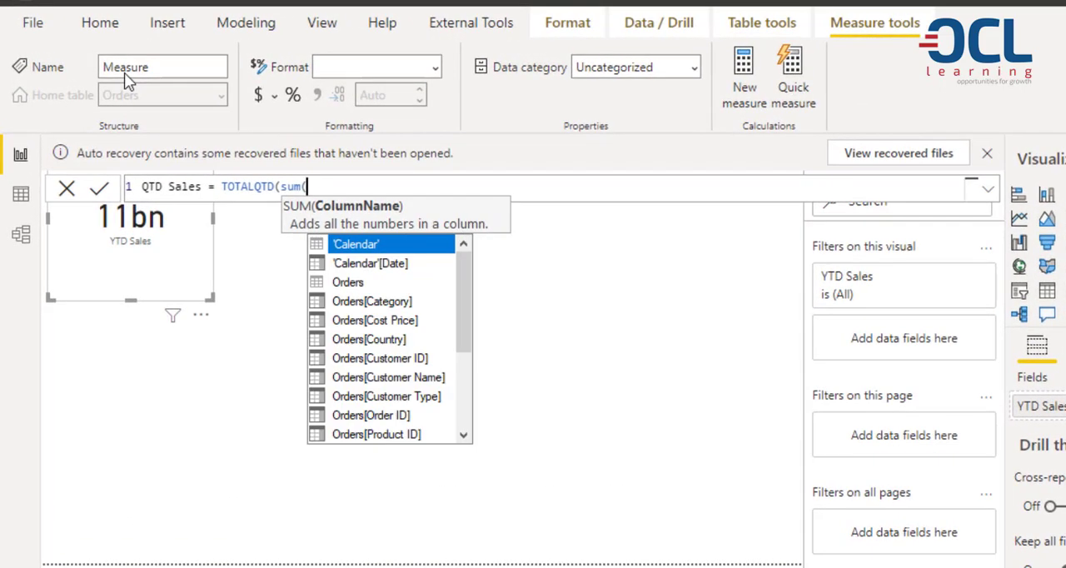
text(total)
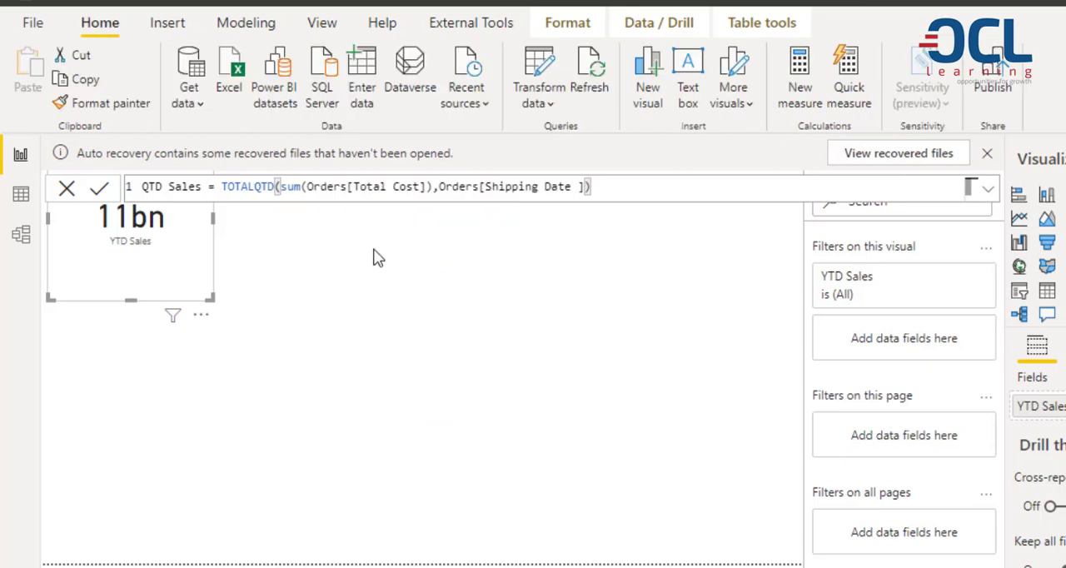
key(Return)
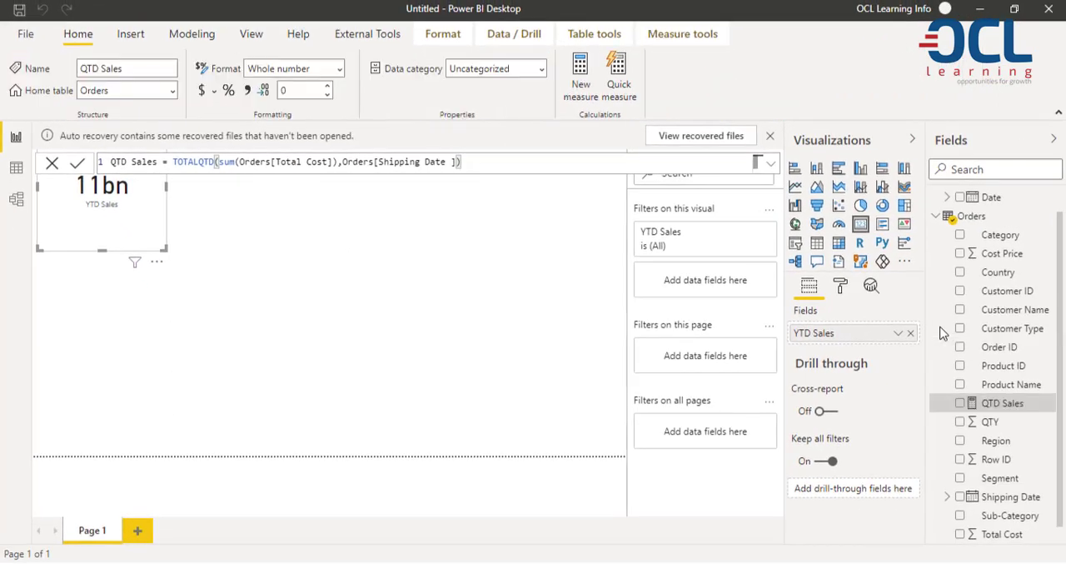
Add a second card visual beside the YTD Sales card and display the QTD Sales measure in it.
click(305, 311)
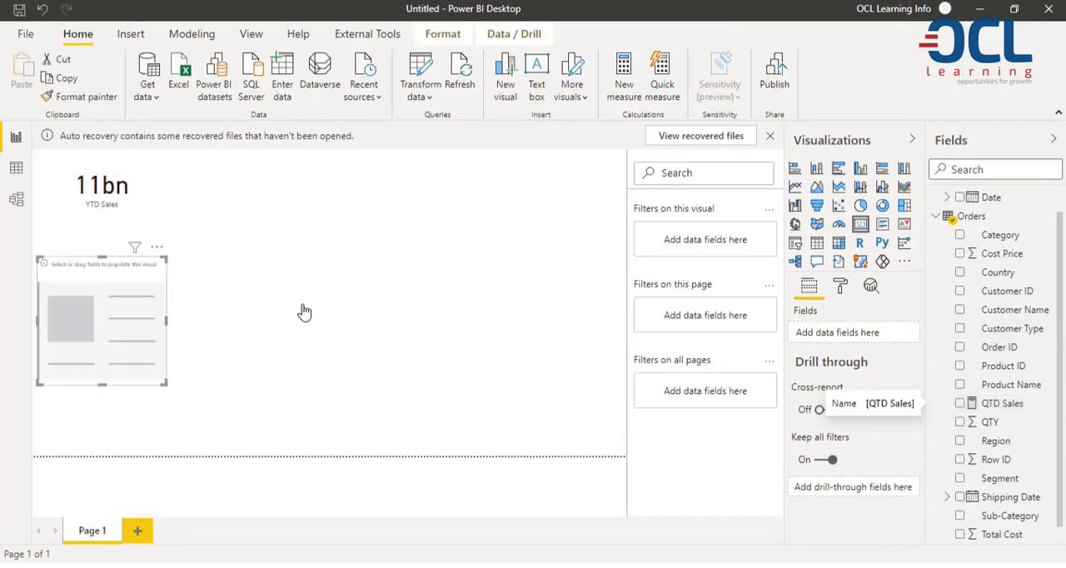
drag(92, 271, 230, 173)
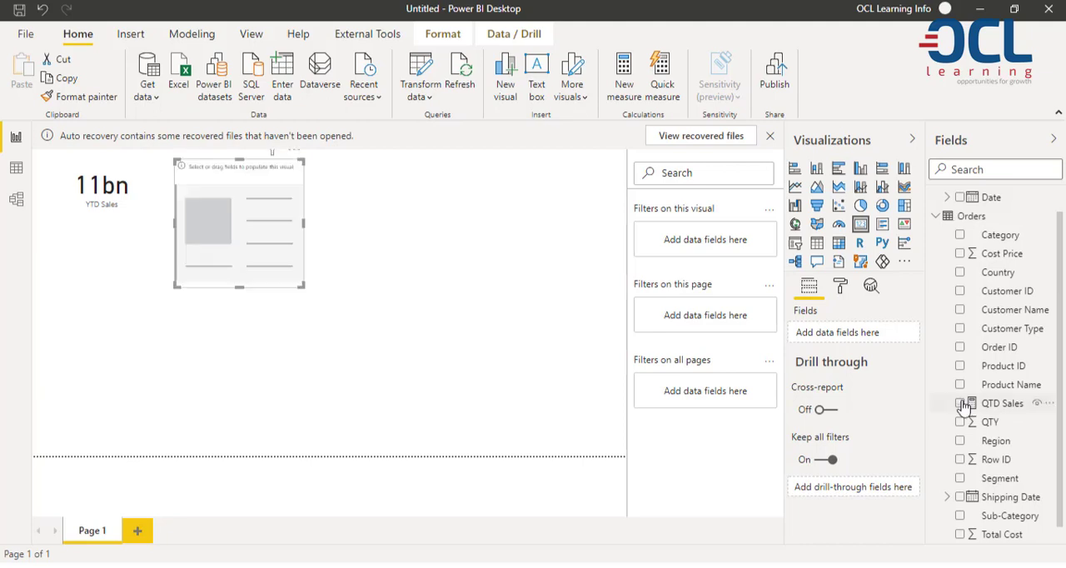
click(962, 403)
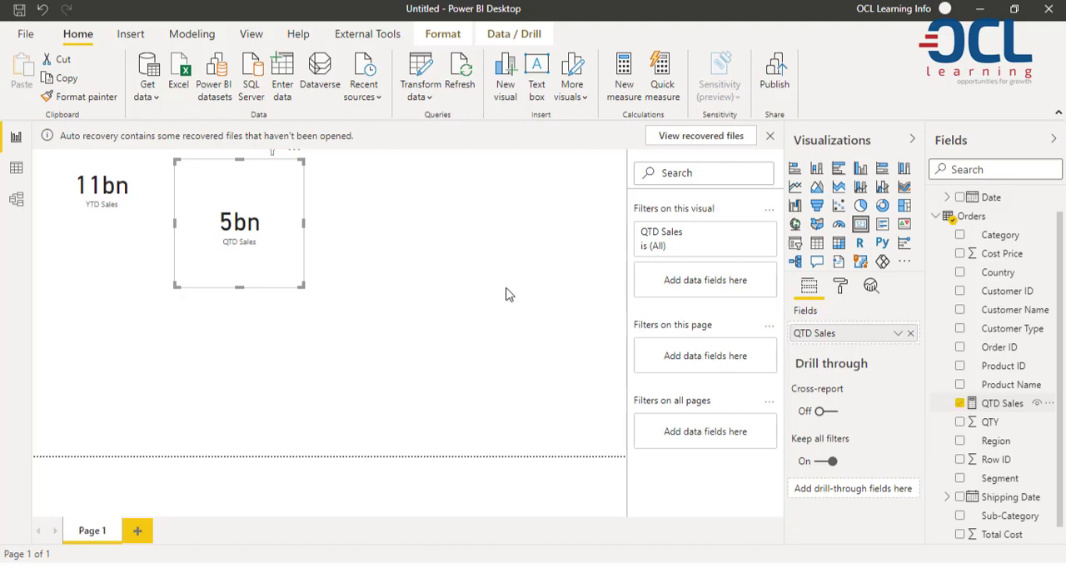
click(363, 246)
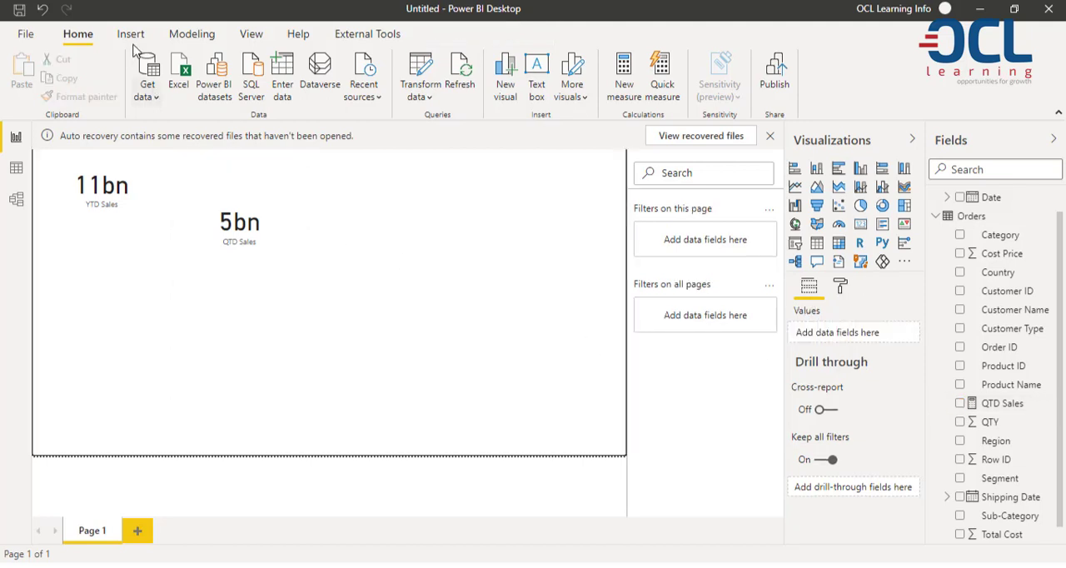
Create the measure MTD Sales in the Orders table with TOTALMTD over the sum of Orders[Total Cost] by Orders[Shipping Date].
click(191, 33)
click(99, 76)
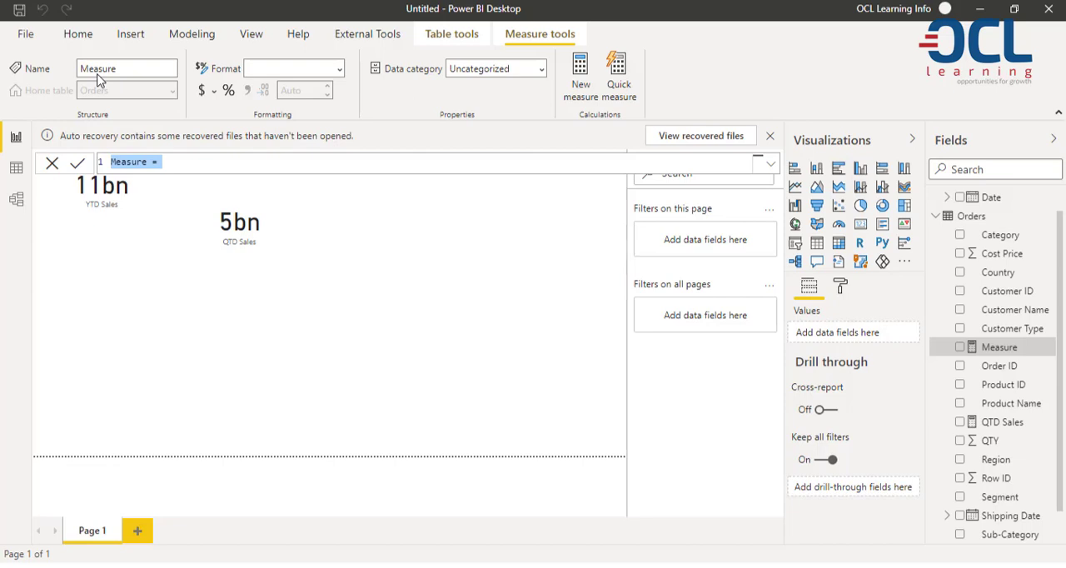
text(MTD Sales = )
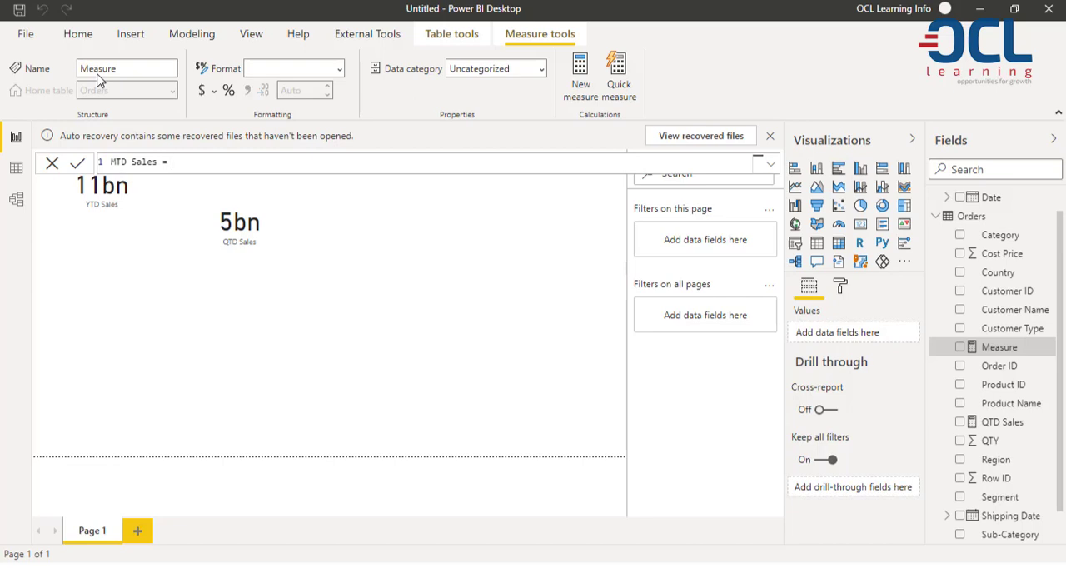
text(Total)
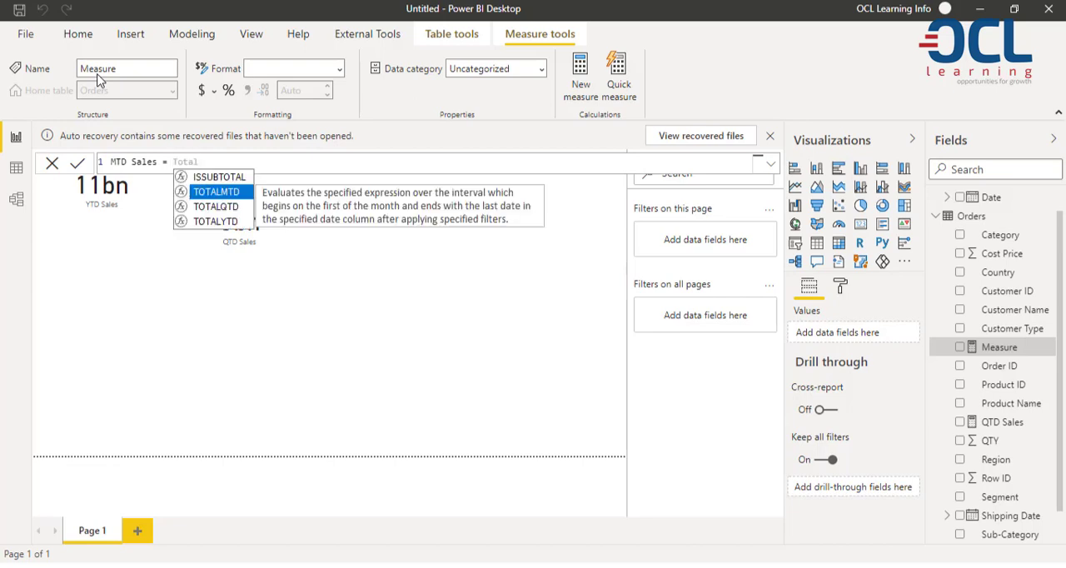
key(Tab)
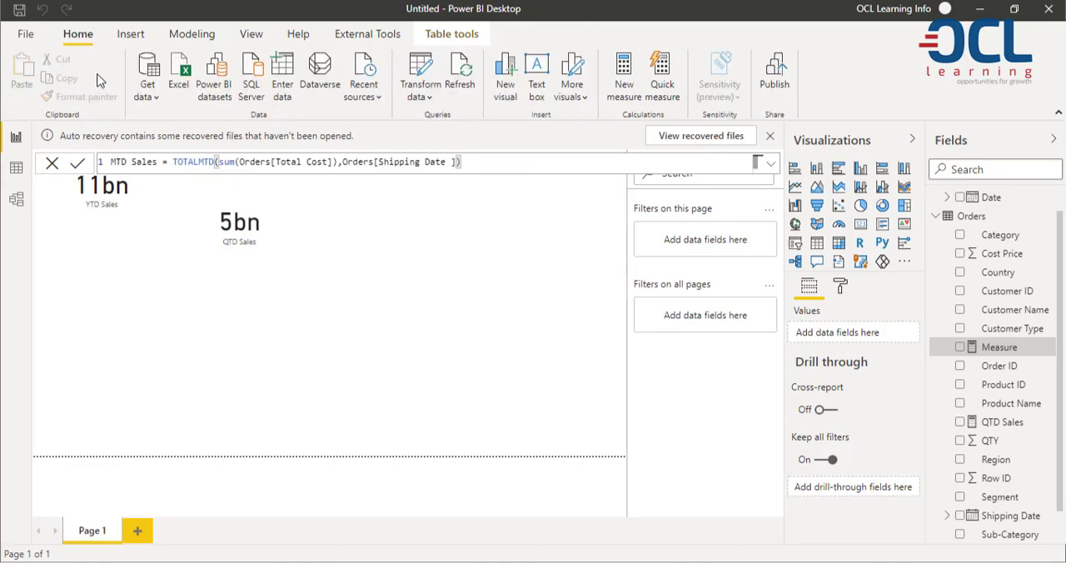
click(981, 223)
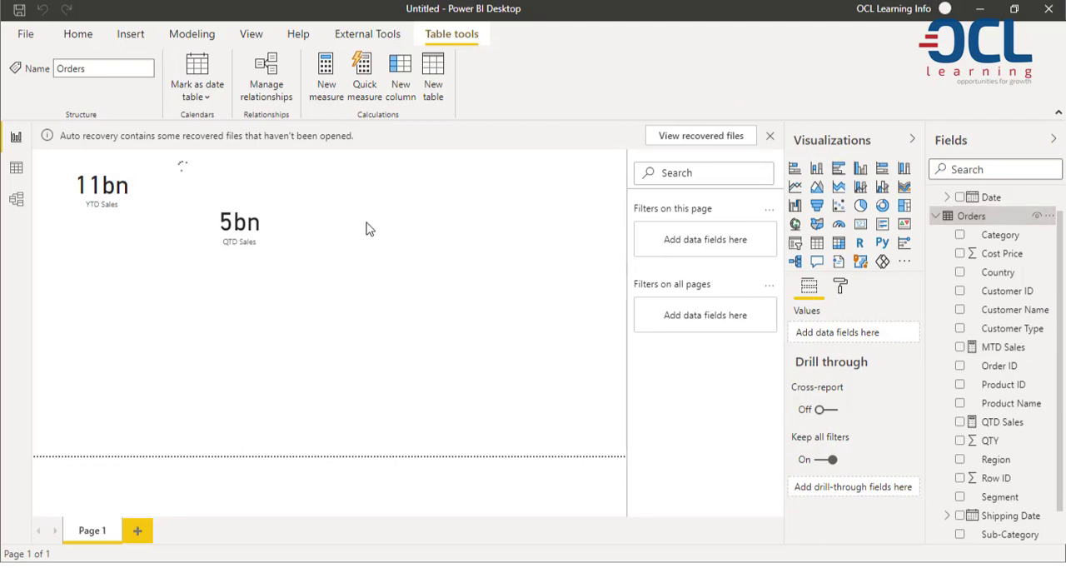
Add a third card displaying MTD Sales and line up the QTD Sales card between it and the YTD Sales card.
click(861, 223)
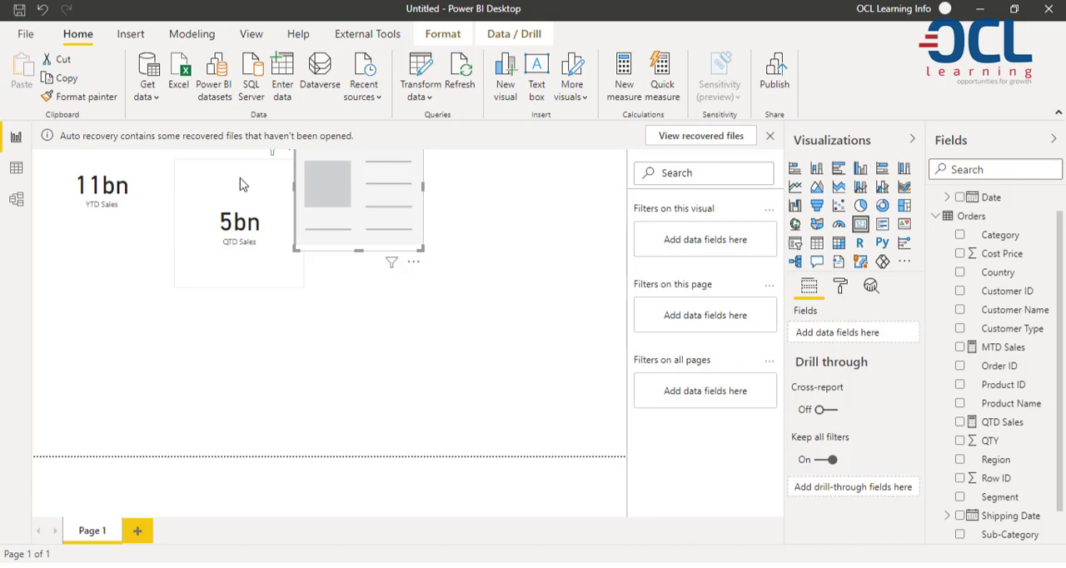
drag(260, 189, 228, 157)
click(358, 200)
click(961, 346)
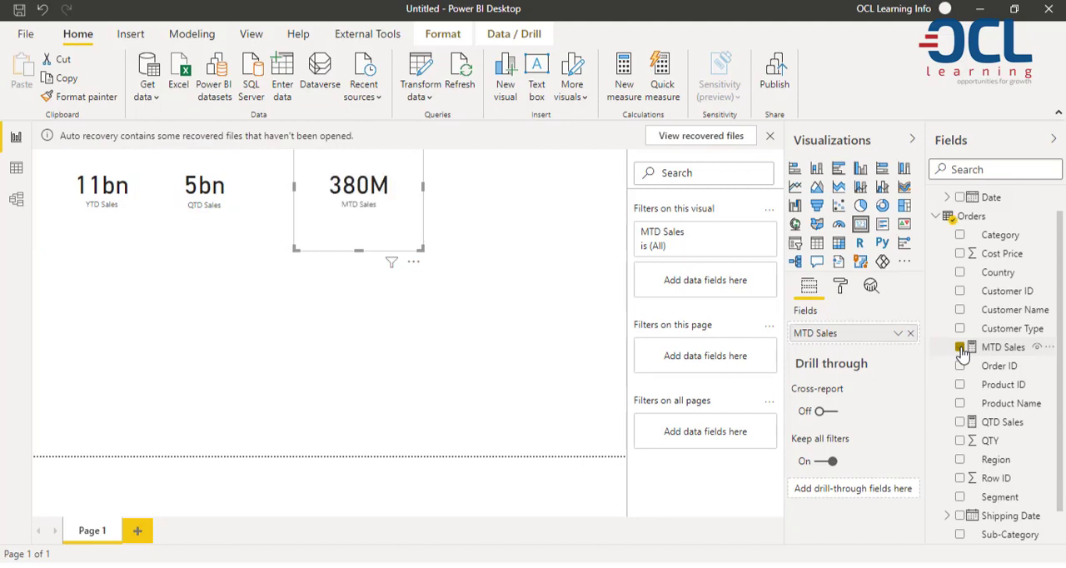
Open the formatting options of the YTD Sales card.
click(104, 200)
click(842, 286)
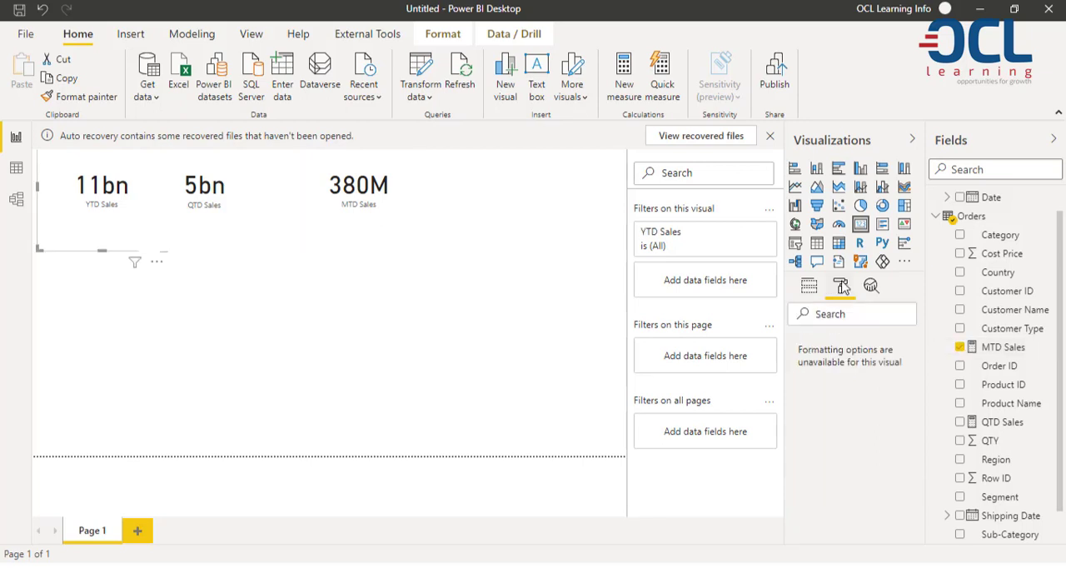